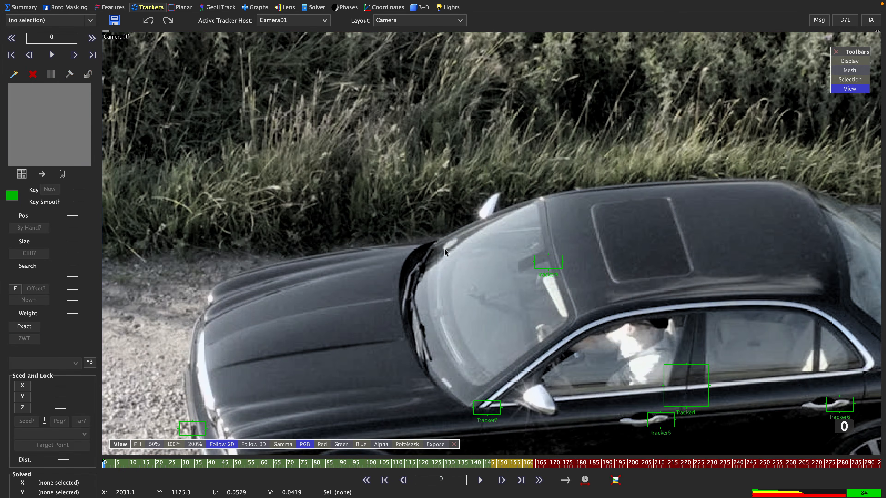
- Add a tracker on the bright highlight at the far lower corner of the car's windshield at frame 0 and track it
left_click(450, 245)
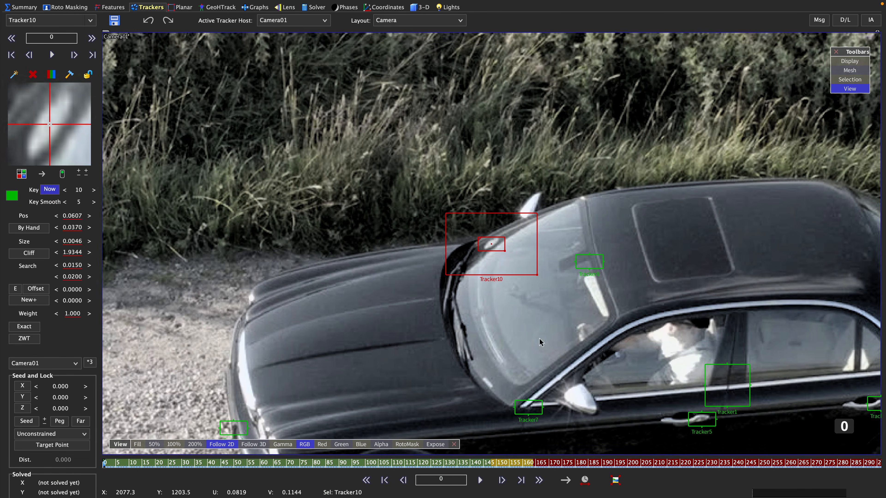
key("space")
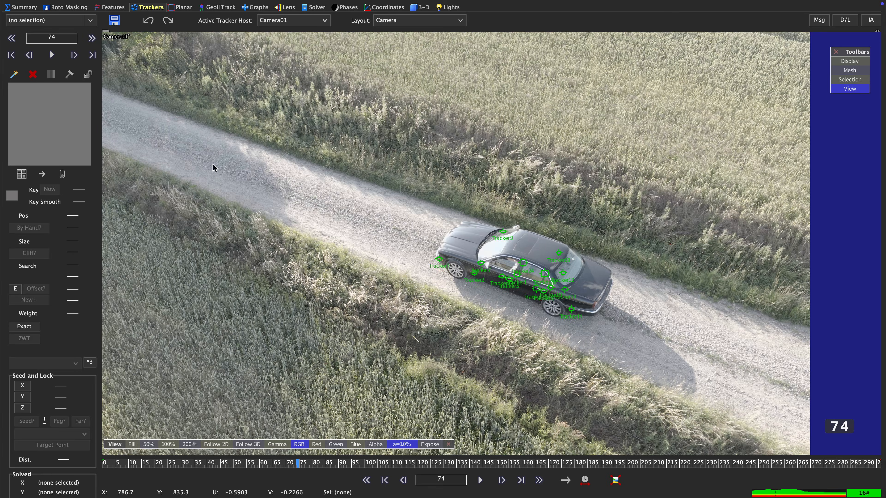
- Solve the camera from the car trackers, play back the result and return to frame 0
left_click(323, 8)
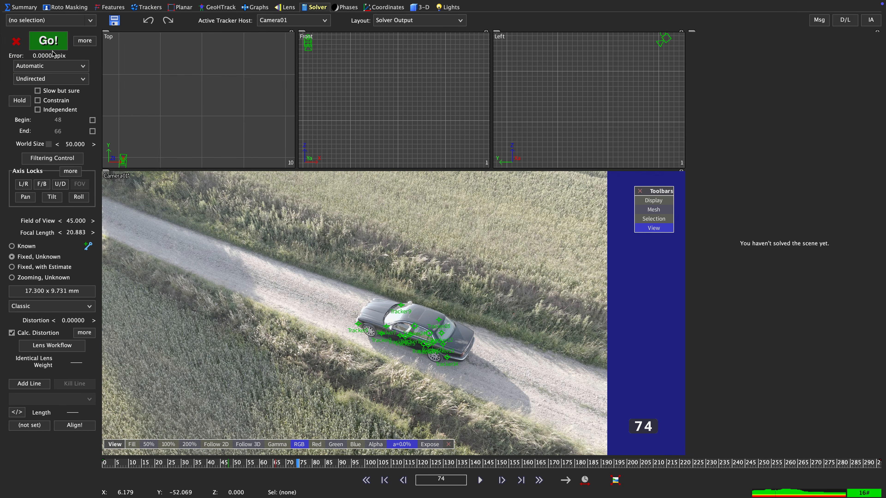
left_click(41, 45)
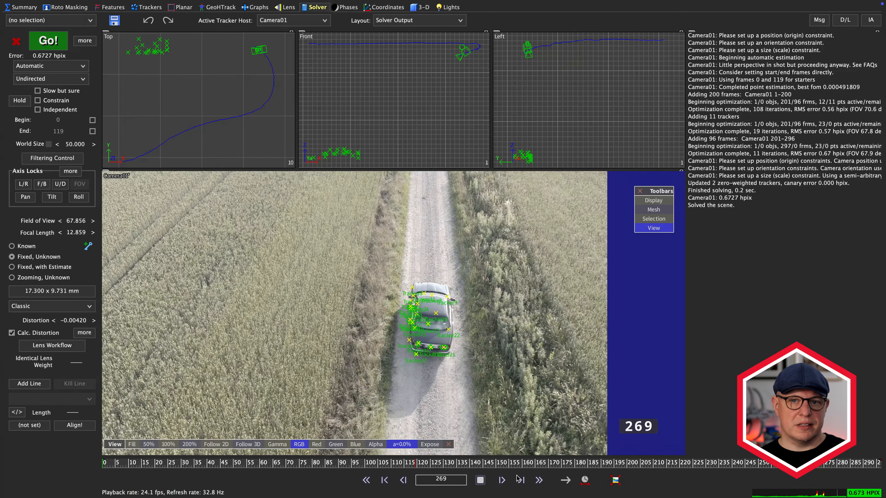
left_click(480, 481)
left_click_drag(504, 464, 69, 490)
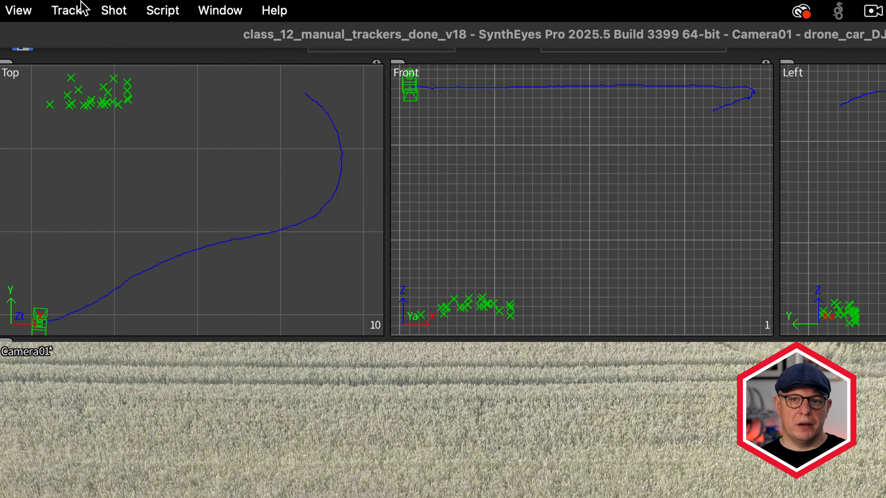
- Add a moving object to the shot
left_click(106, 9)
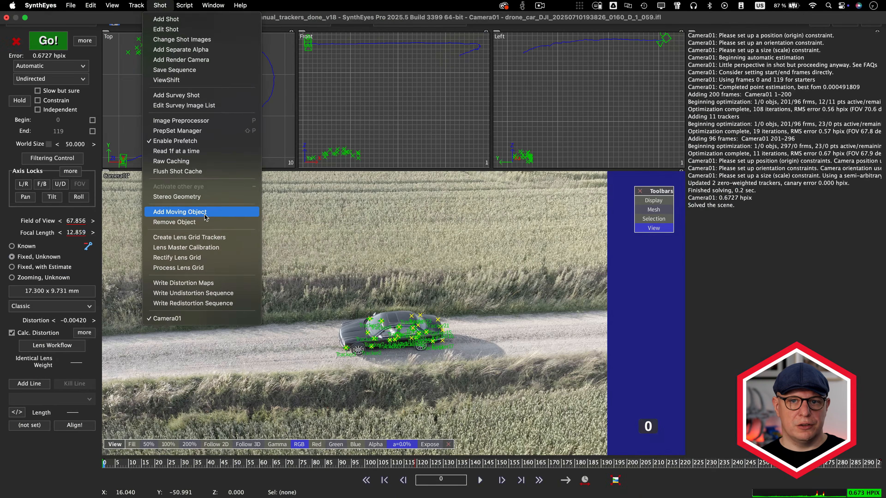
left_click(202, 275)
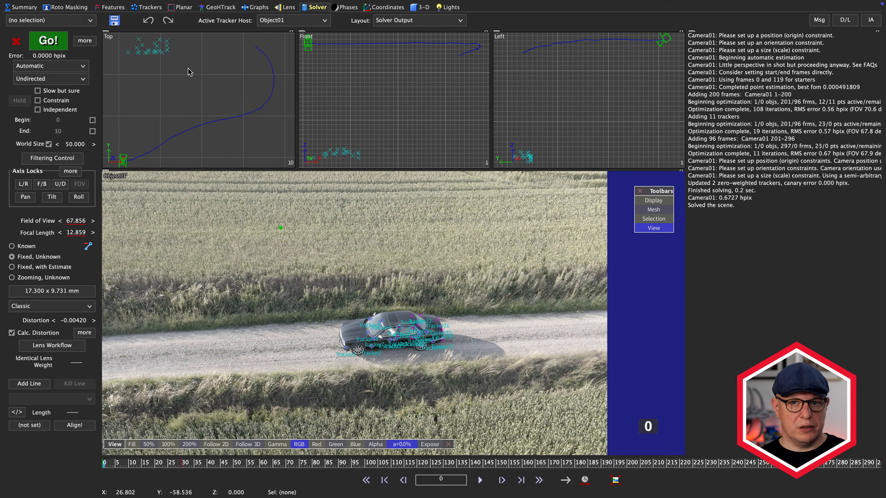
- Examine the new moving object's position relative to the car trackers in the Top, Front, Left and camera views
middle_click_drag(168, 62, 195, 182)
middle_click_drag(173, 84, 278, 201)
scroll(210, 61, "up", 10)
scroll(295, 231, "up", 10)
middle_click_drag(175, 208, 297, 271)
scroll(297, 270, "up", 2)
middle_click_drag(414, 92, 560, 483)
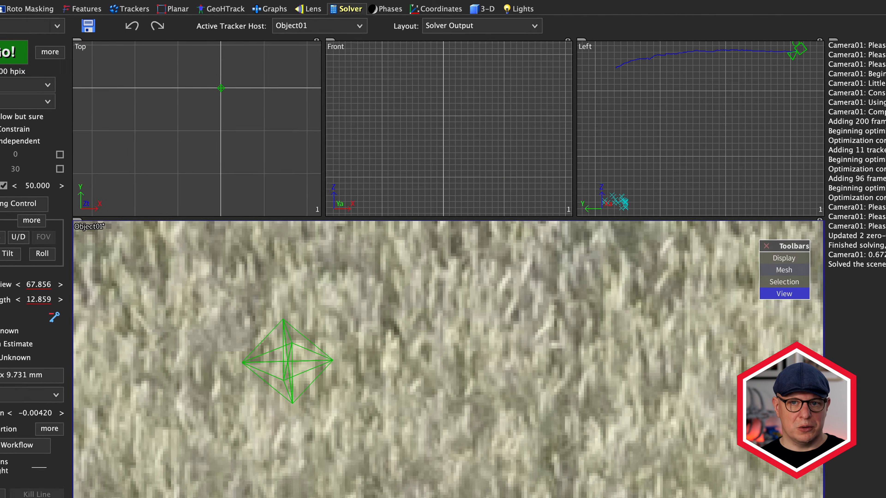
scroll(488, 185, "down", 20)
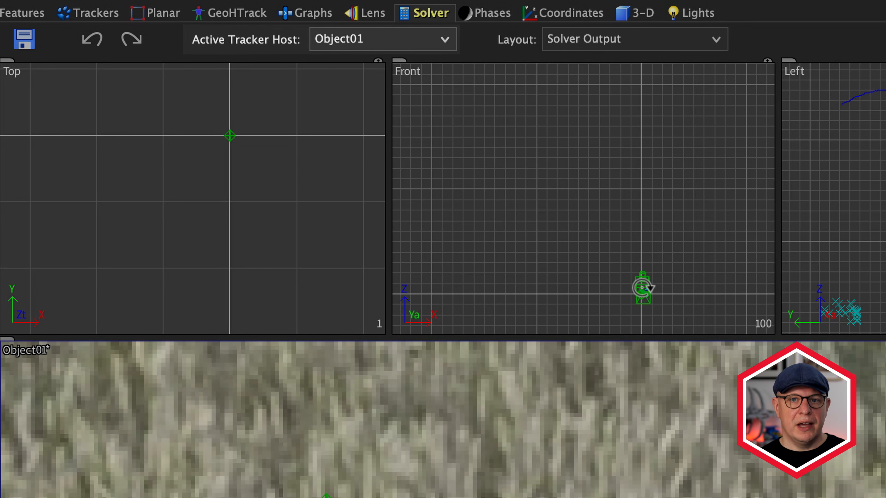
middle_click_drag(487, 185, 457, 58)
scroll(596, 89, "up", 10)
scroll(604, 211, "up", 5)
scroll(604, 277, "up", 2)
middle_click_drag(604, 278, 523, 149)
scroll(523, 149, "down", 2)
scroll(834, 199, "up", 10)
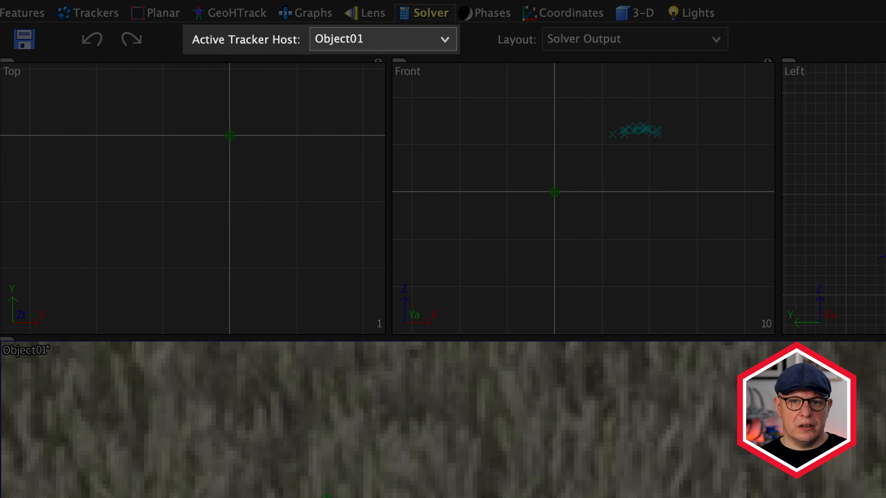
scroll(834, 227, "down", 5)
scroll(662, 479, "down", 10)
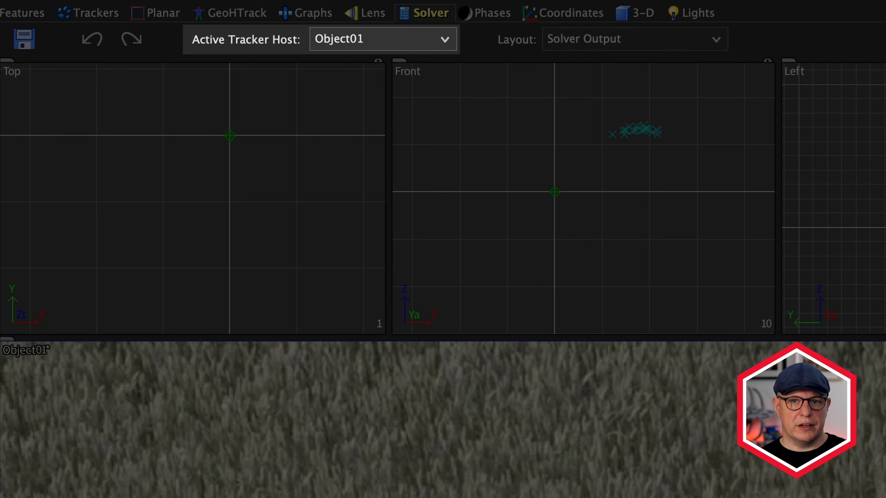
middle_click_drag(621, 494, 470, 400)
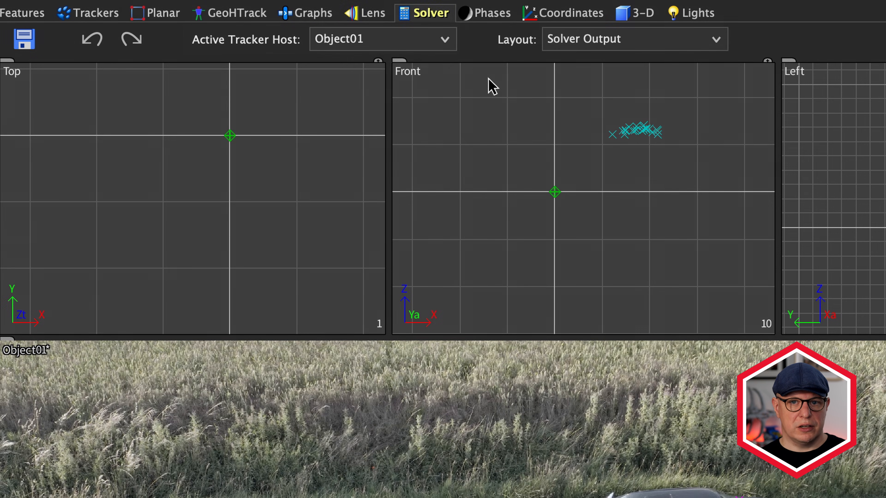
- Make Camera01 the active tracker host, select all its trackers and move them to Object01 instead of cloning them
left_click(440, 39)
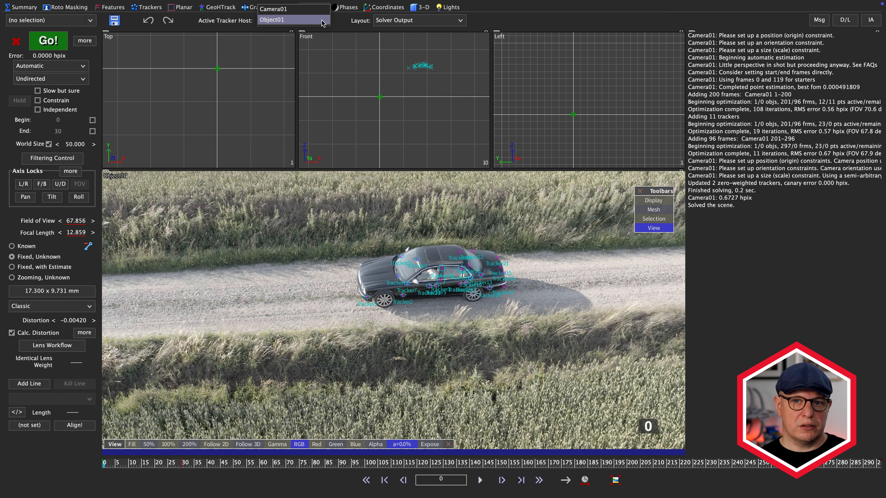
left_click(274, 8)
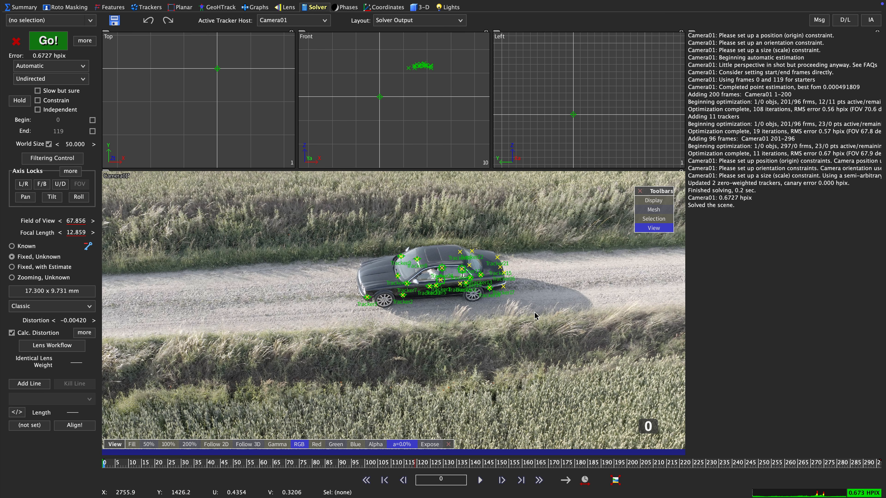
key("alt+a")
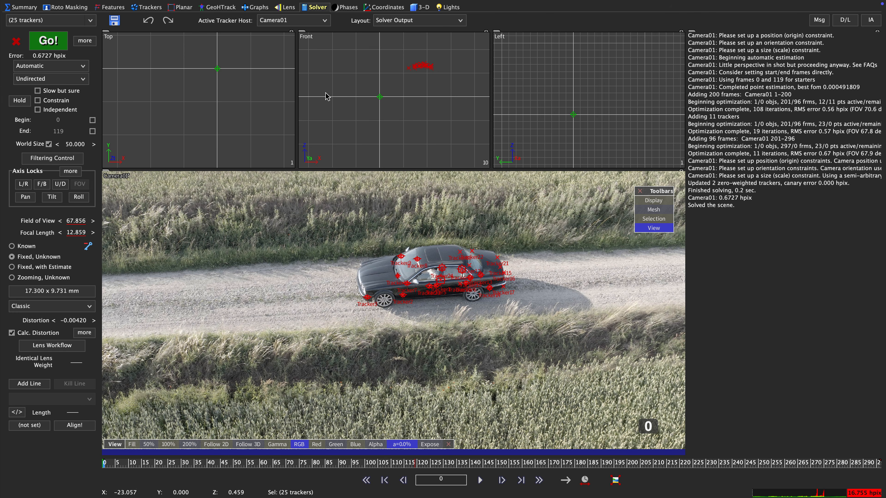
left_click(382, 8)
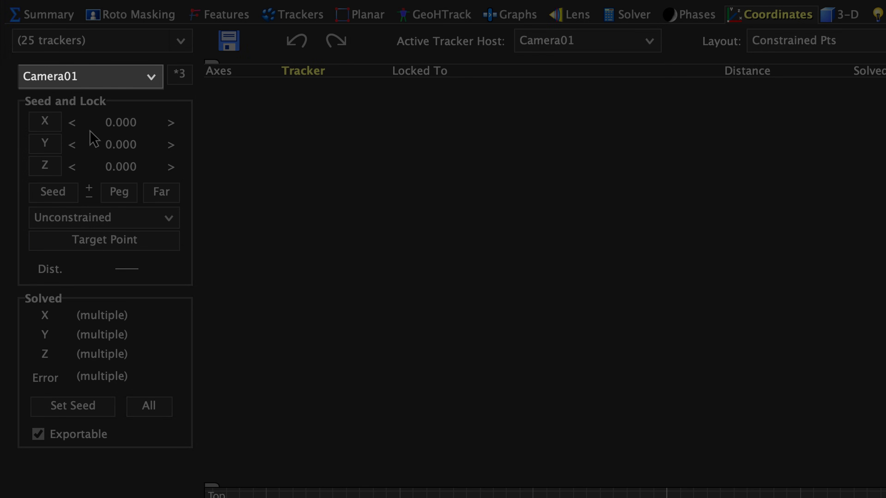
left_click(110, 76)
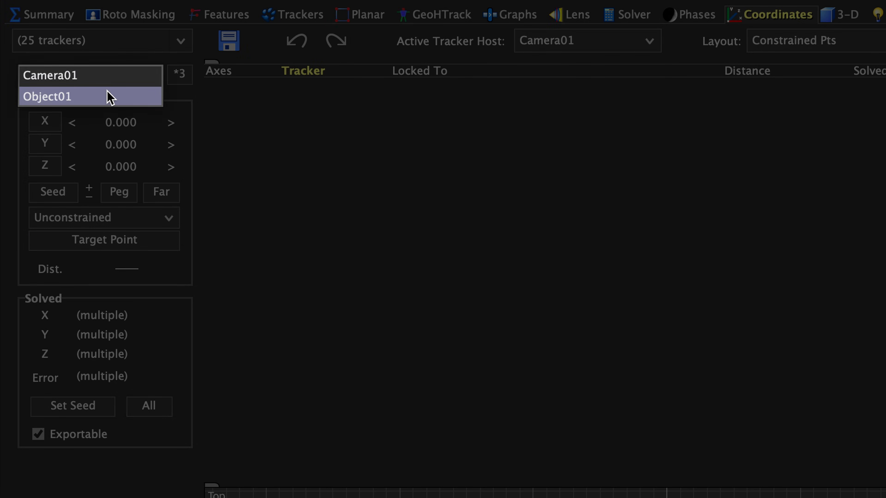
left_click(109, 97)
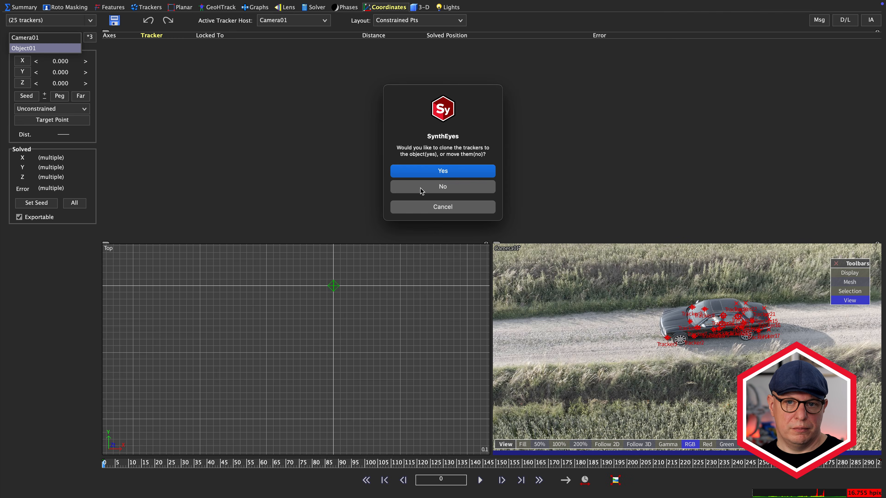
left_click(405, 324)
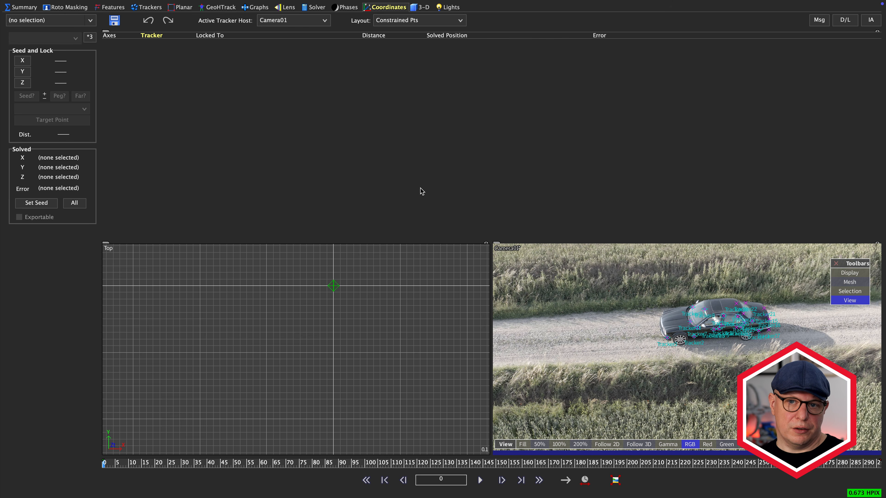
- Make Object01 the active tracker host, solve its motion from the car trackers and play back the result
left_click(292, 19)
left_click(293, 30)
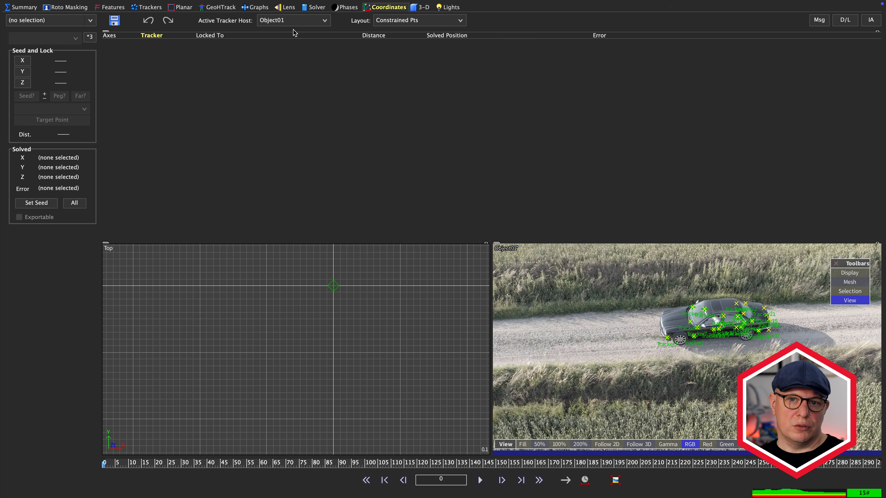
left_click(318, 7)
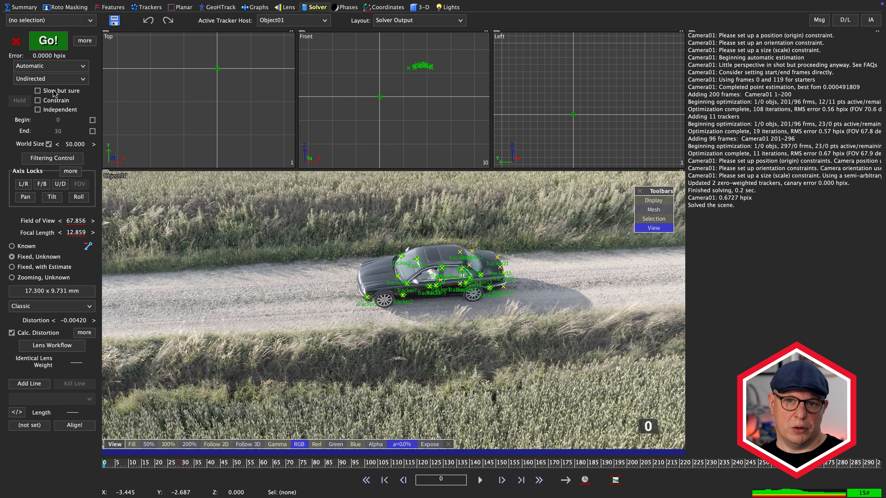
left_click(52, 46)
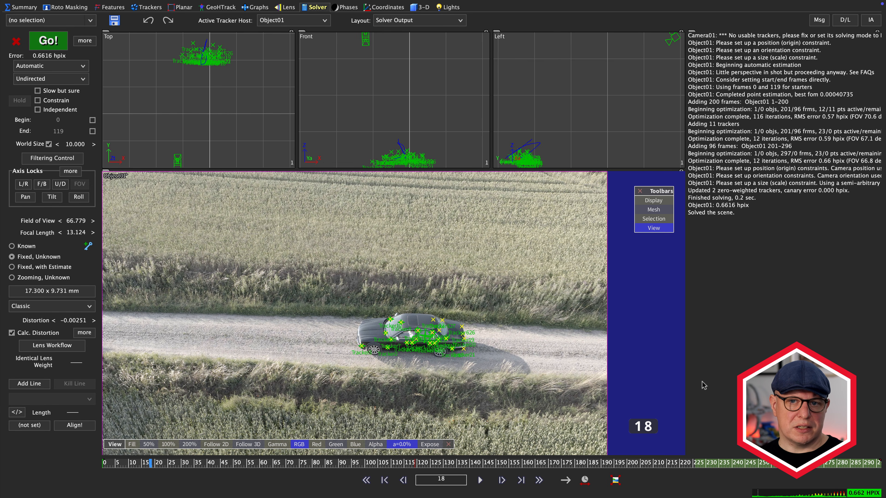
left_click(480, 482)
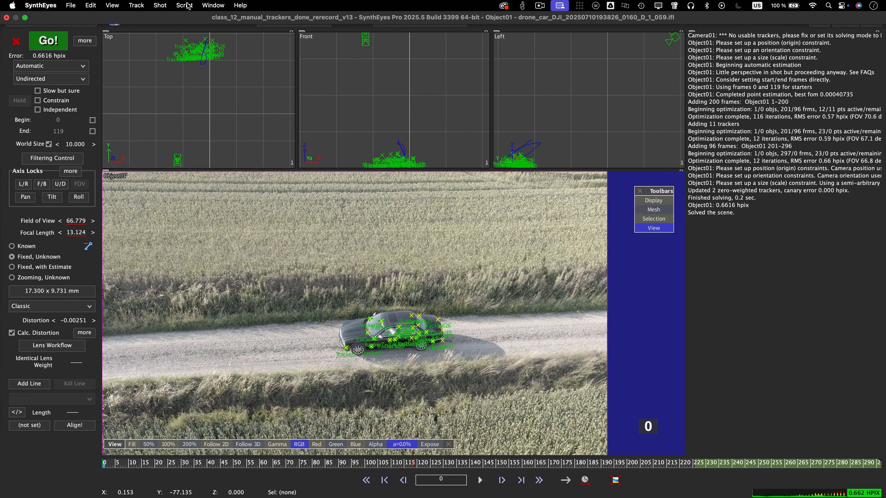
- Open a floating hierarchy view to examine the scene's camera and moving object structure
left_click(223, 5)
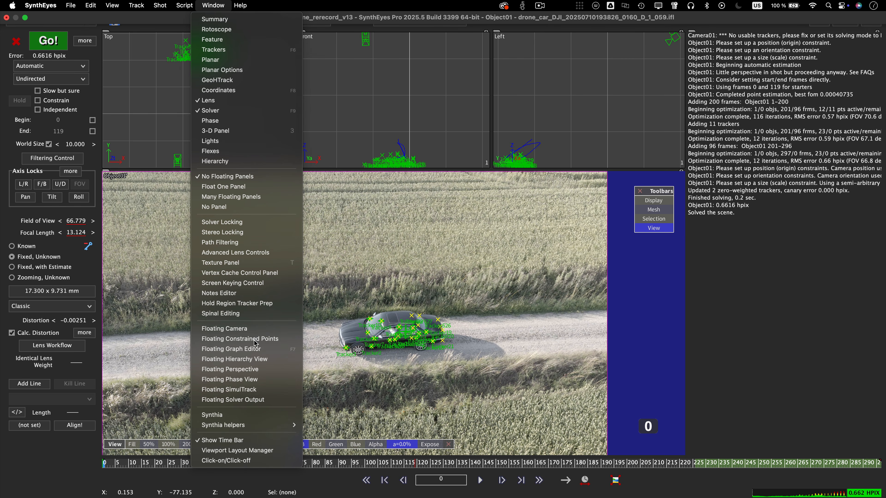
left_click(260, 360)
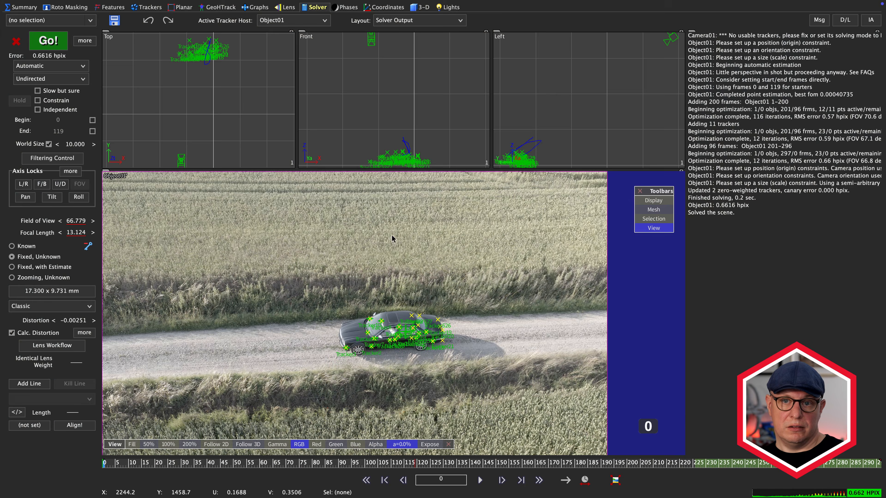
- Make Camera01 the active tracker host and set its feature detection motion type to ML Motion Estimation
left_click(307, 20)
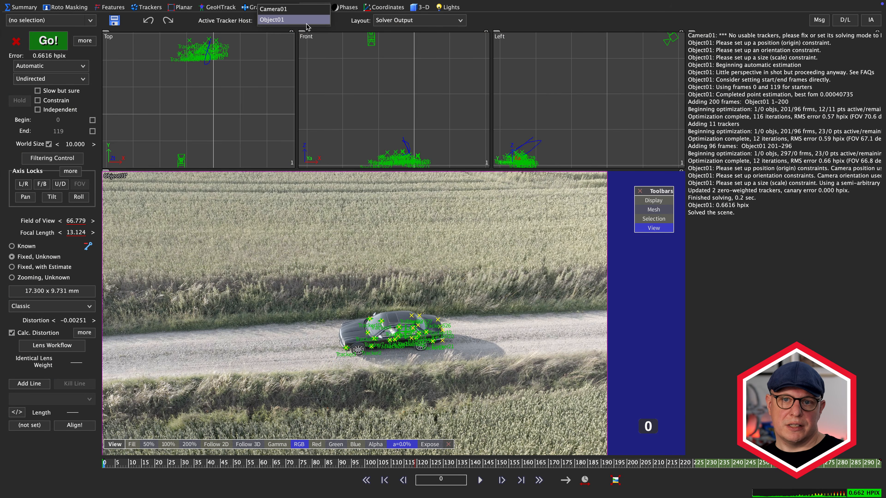
left_click(303, 7)
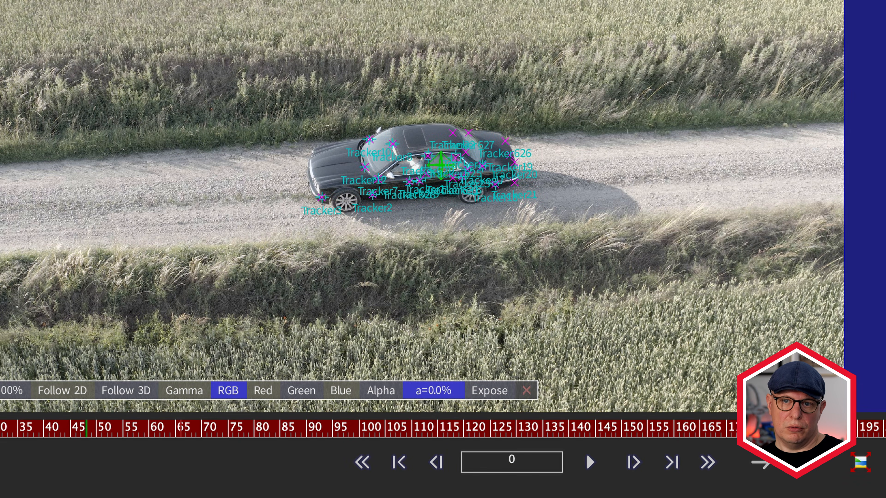
mouse_move(435, 392)
left_mouse_down()
mouse_move(616, 367)
mouse_move(879, 372)
mouse_move(575, 376)
mouse_move(429, 398)
mouse_move(580, 372)
mouse_move(802, 370)
mouse_move(575, 384)
mouse_move(303, 431)
mouse_move(435, 391)
left_mouse_up()
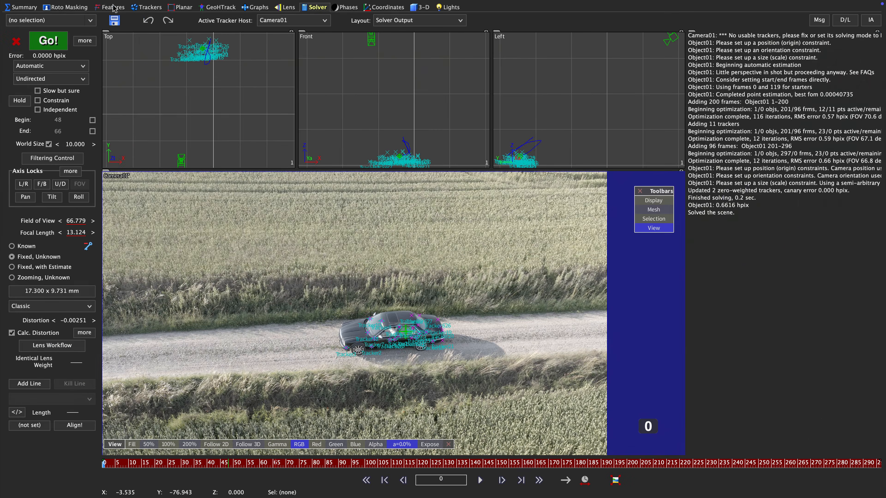
left_click(114, 7)
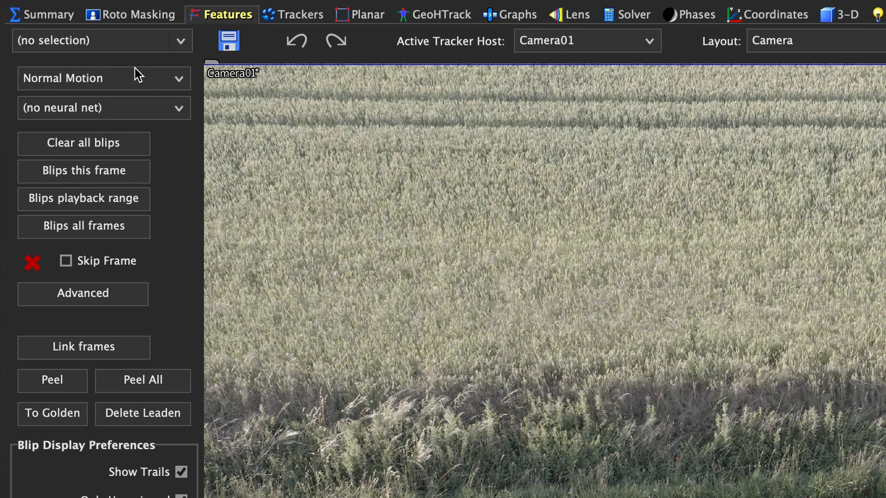
left_click(138, 75)
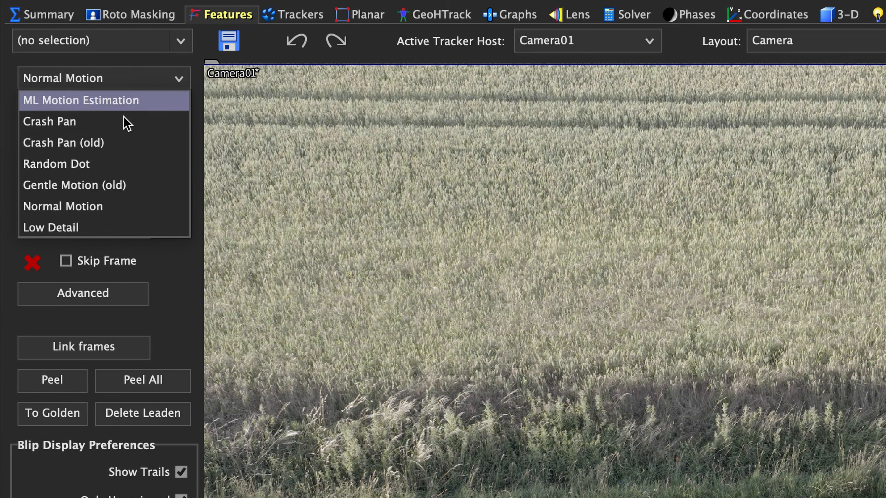
left_click(122, 104)
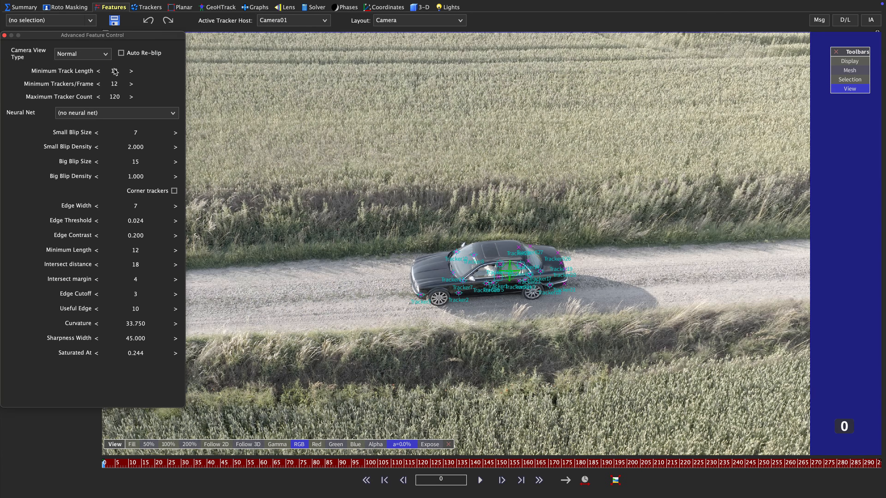
- Set minimum track length 20, small blip size 10, big blip size 20 and maximum tracker count 600, and compute blips for all frames
double_click(114, 70)
type("20")
double_click(136, 132)
type("10")
double_click(135, 161)
type("20")
double_click(117, 97)
type("600")
key("Return")
left_click(5, 35)
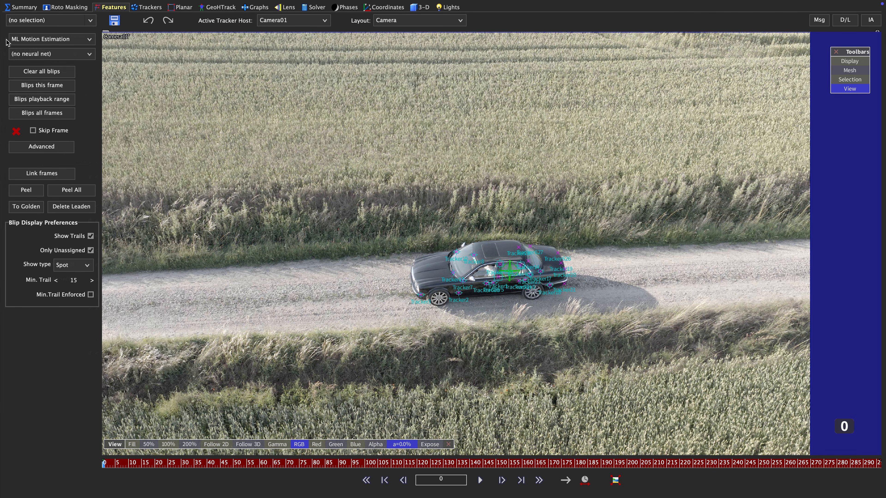
left_click(65, 112)
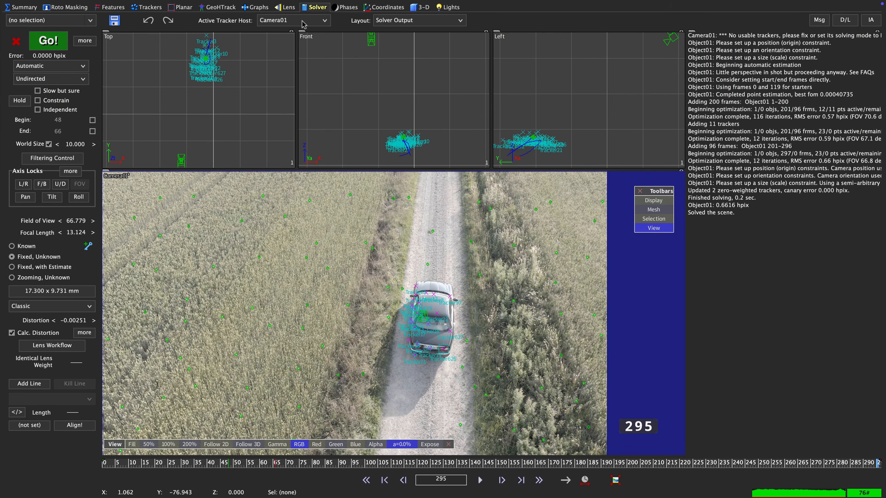
- Make Object01 the active tracker host and clear the existing solve
left_click(302, 20)
left_click(302, 30)
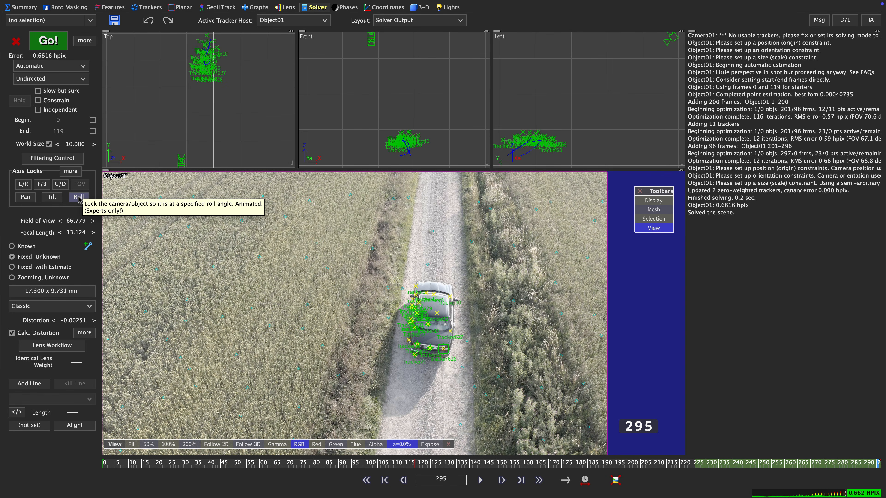
left_click(16, 41)
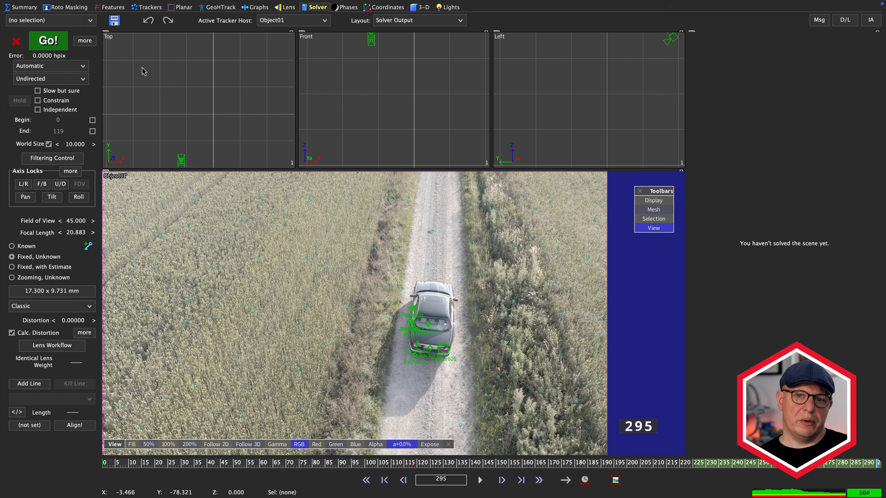
- Make Camera01 the active tracker host and solve the scene in Automatic mode
left_click(307, 20)
left_click(279, 8)
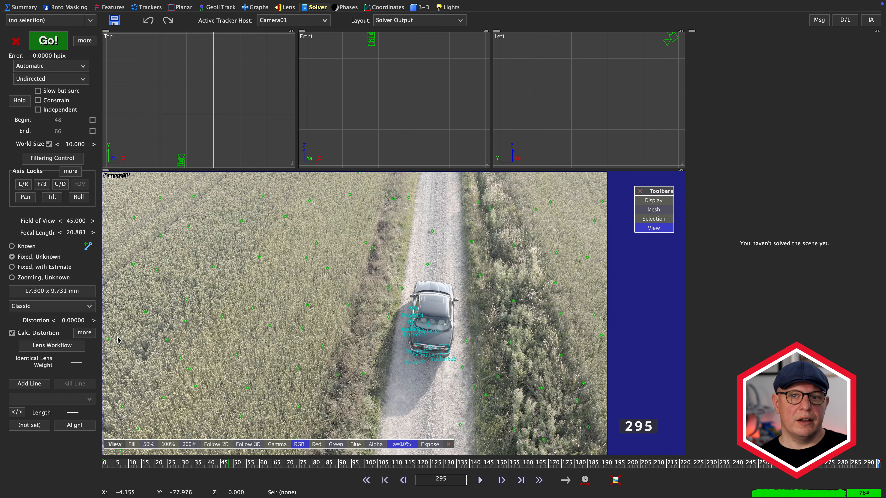
left_click(48, 40)
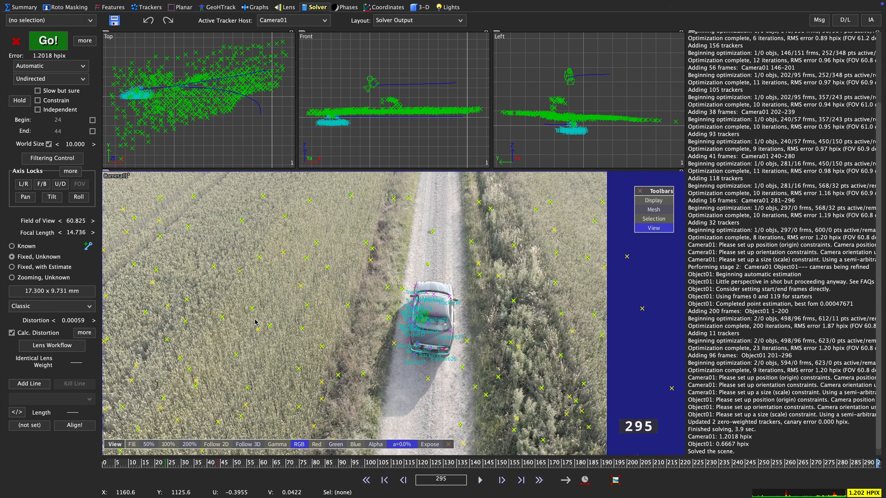
- Return to frame 0 and play the shot to check the solved camera and object trackers
left_click_drag(141, 464, 104, 465)
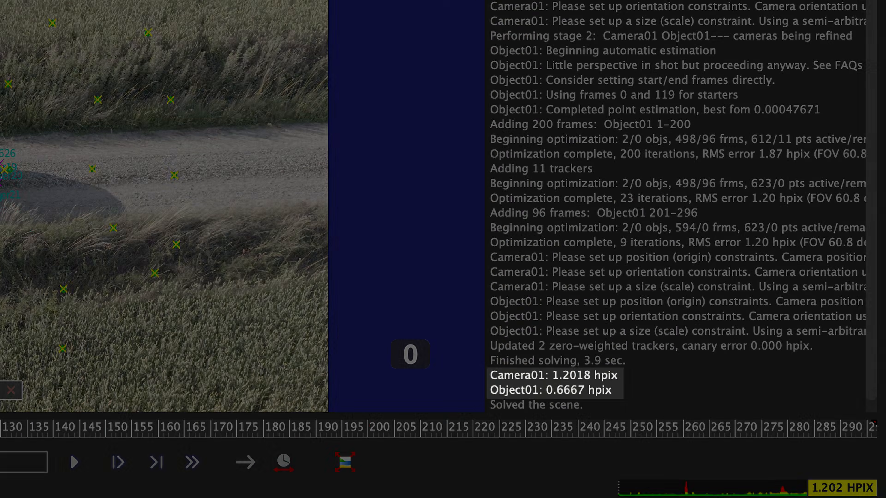
left_click_drag(0, 429, 0, 429)
left_click(74, 462)
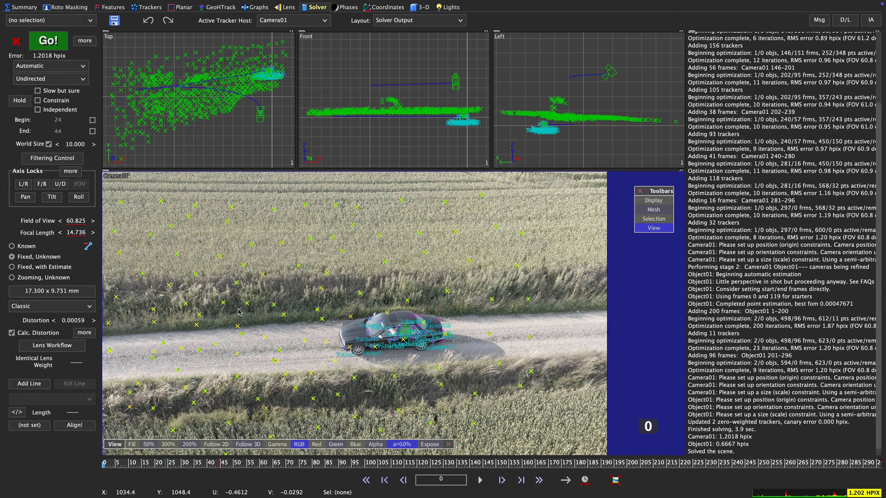
- Clean up all of Camera01's trackers with Clear All Blips turned off, keeping the other cleanup options and thresholds
key("shift+c")
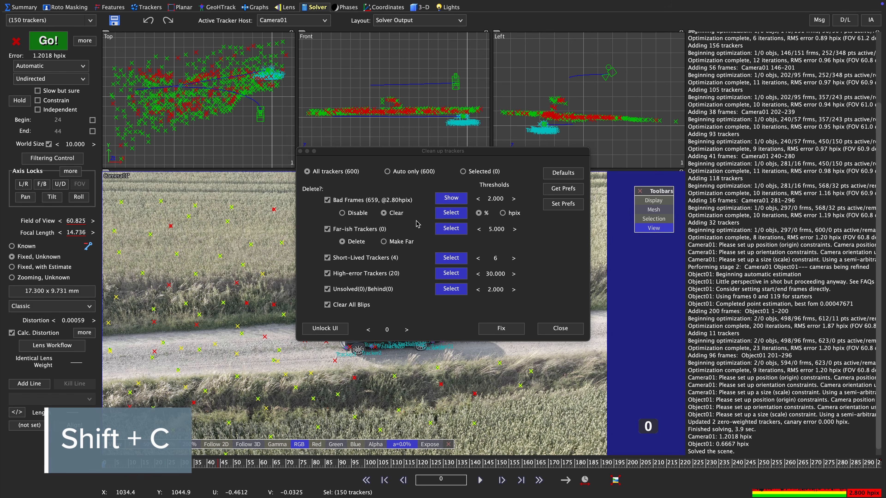
left_click(347, 304)
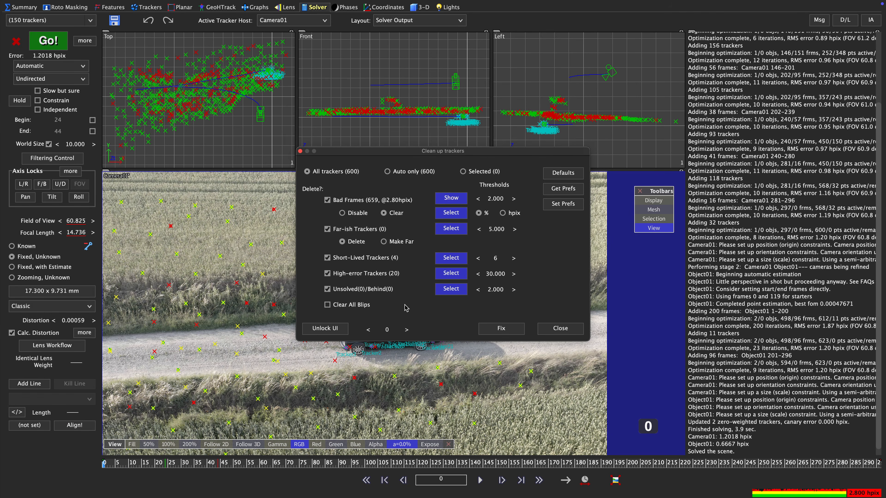
left_click(509, 329)
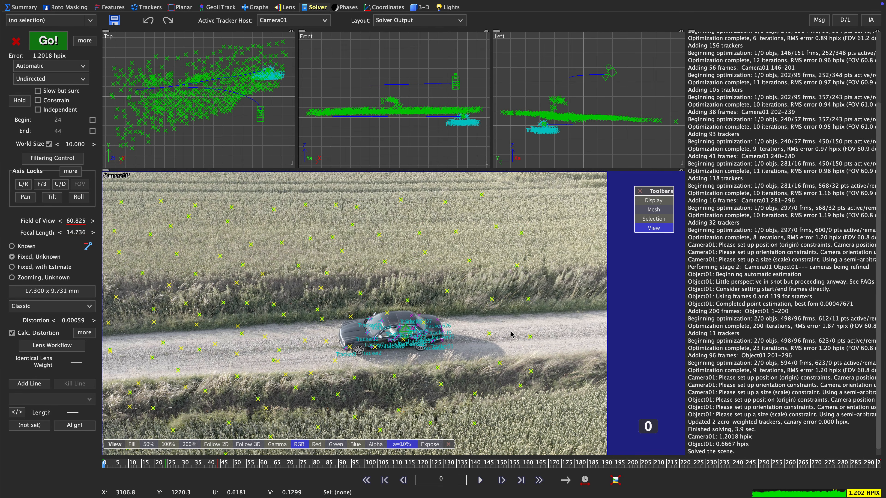
- Set the solving mode to Refine for both Camera01 and Object01, re-solve the scene with Camera01 active, and scrub through the result
left_click(50, 66)
left_click(292, 21)
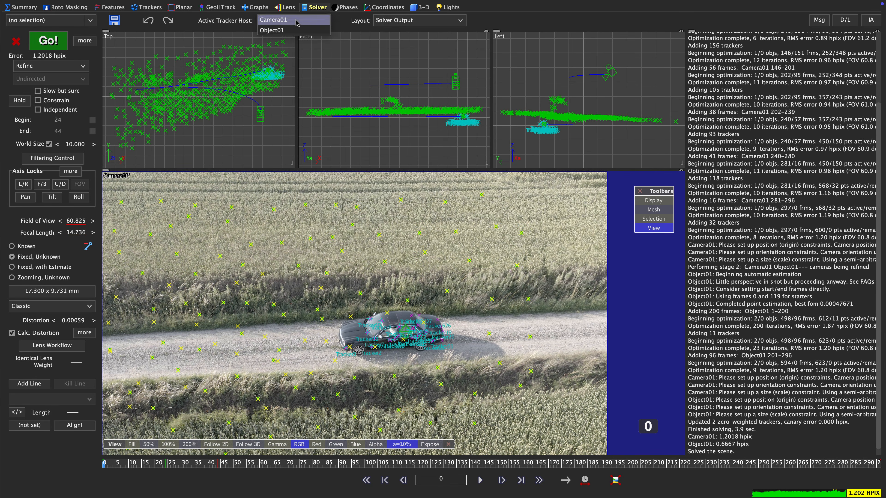
left_click(279, 30)
left_click(50, 66)
left_click(48, 74)
left_click(291, 21)
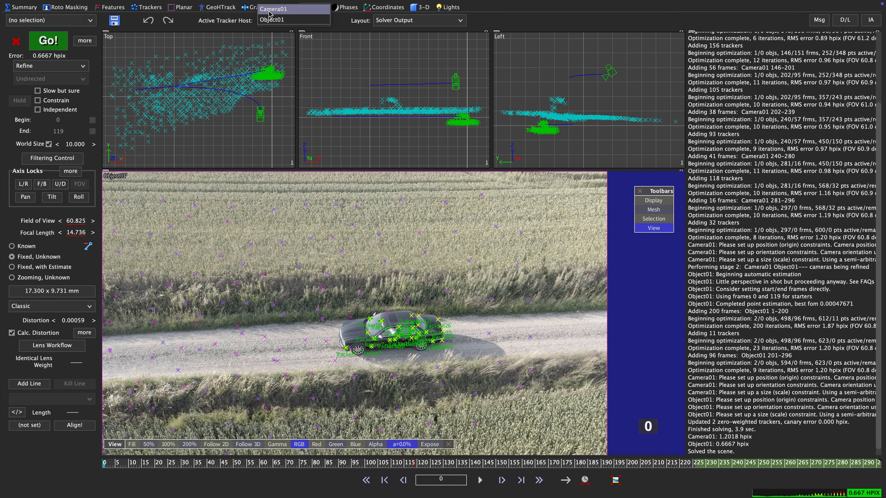
left_click(279, 28)
left_click(48, 40)
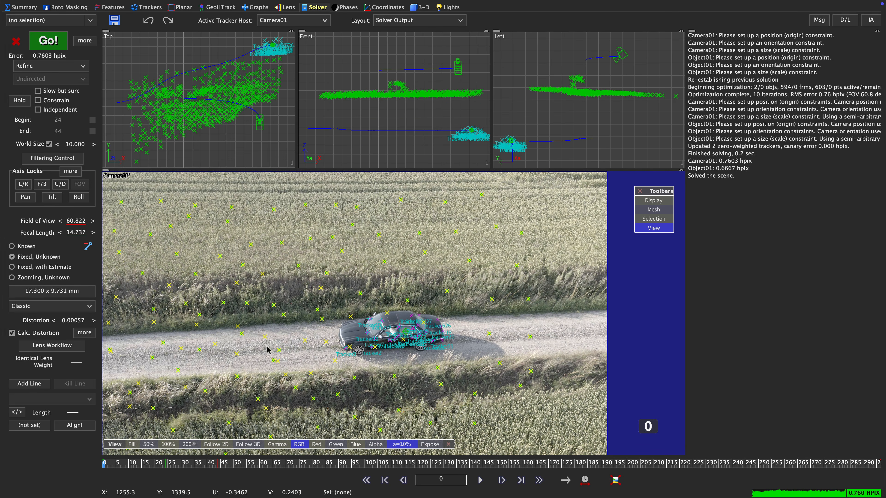
left_click_drag(117, 465, 617, 497)
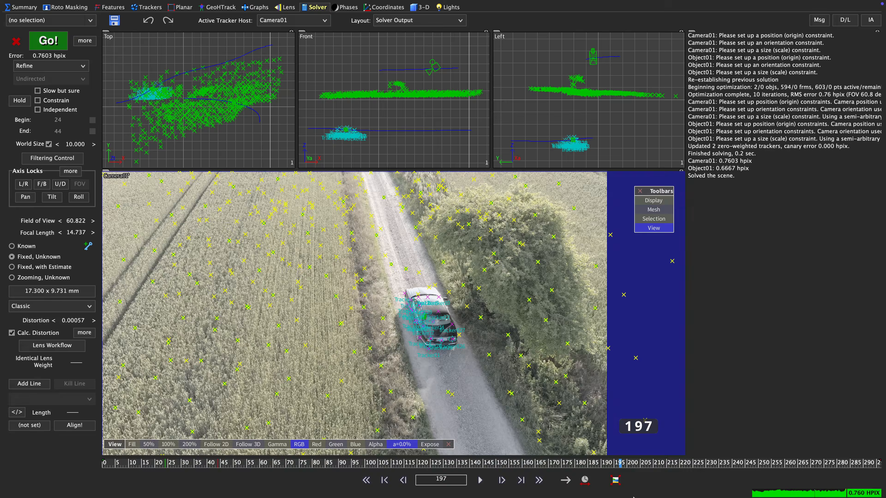